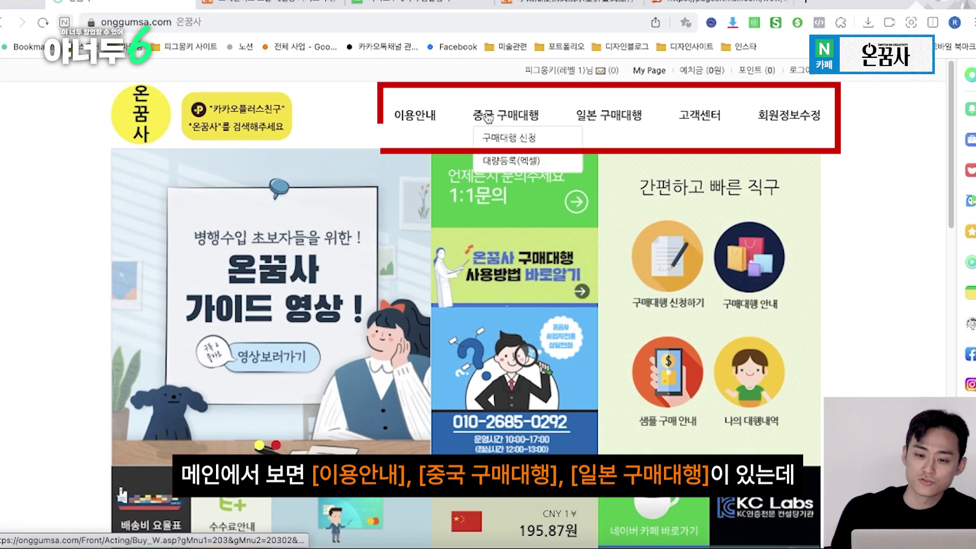
Open the 중국 구매대행 > 구매대행 신청 form and scroll through its terms and precautions
{"action": "mouse_move", "coordinate": [596, 122]}
{"action": "mouse_move", "coordinate": [505, 117]}
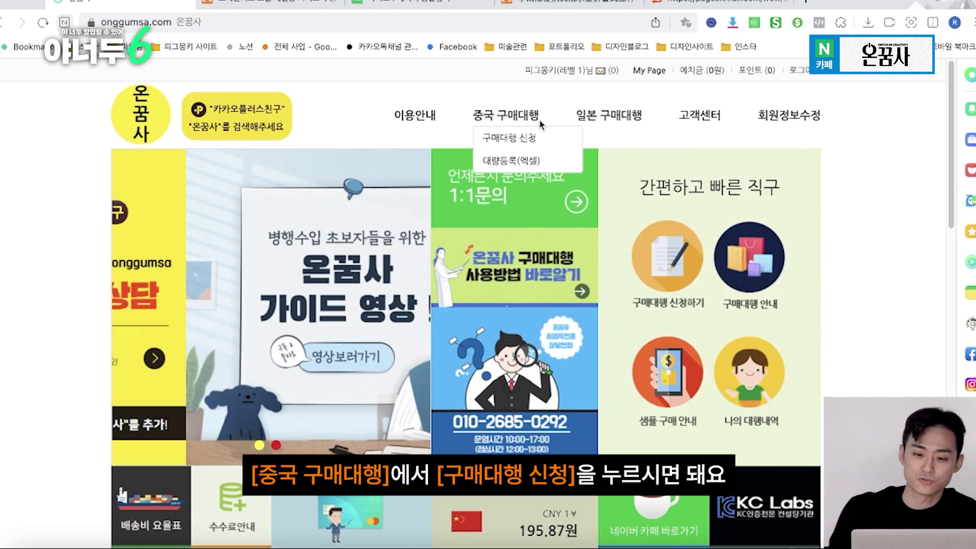
{"action": "left_click", "coordinate": [535, 147]}
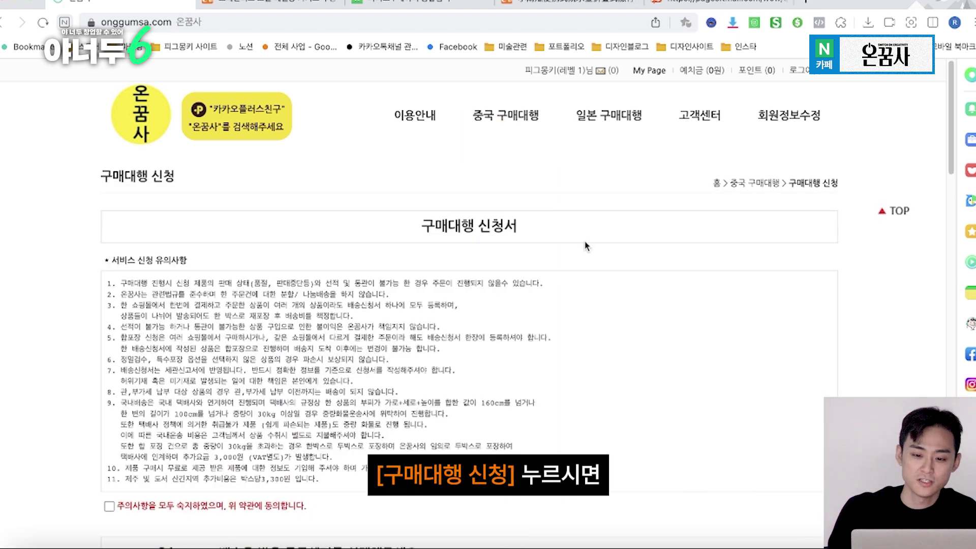
{"action": "scroll", "coordinate": [619, 249], "scroll_direction": "down", "scroll_amount": 2}
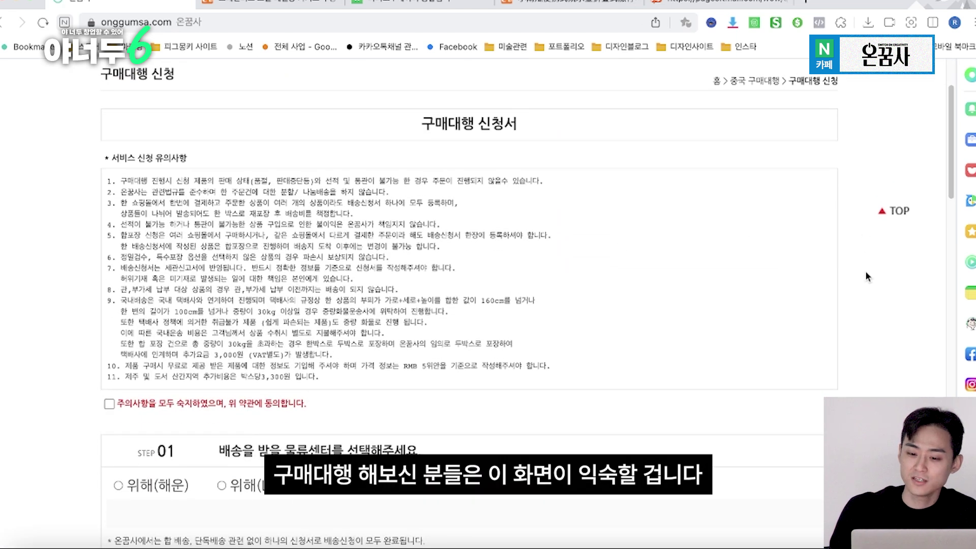
{"action": "scroll", "coordinate": [866, 279], "scroll_direction": "down", "scroll_amount": 3}
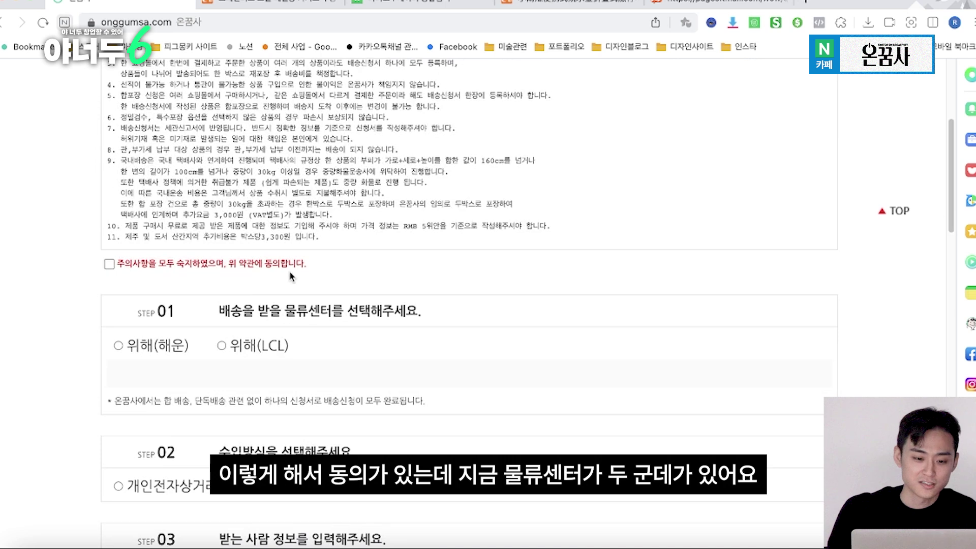
{"action": "scroll", "coordinate": [326, 314], "scroll_direction": "down", "scroll_amount": 2}
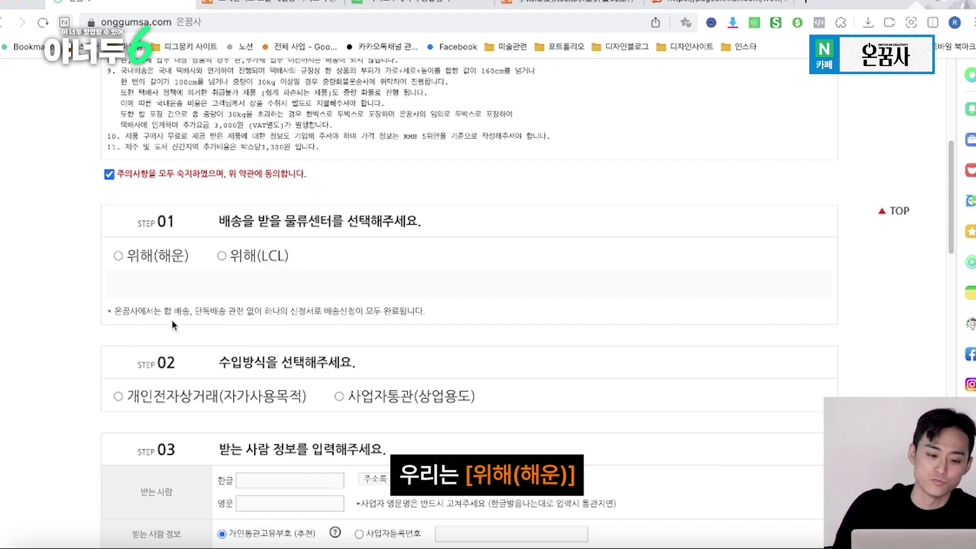
Select 위해(해운) as the logistics center and move on to the STEP 02 import method
{"action": "left_click", "coordinate": [151, 256]}
{"action": "scroll", "coordinate": [164, 308], "scroll_direction": "down", "scroll_amount": 3}
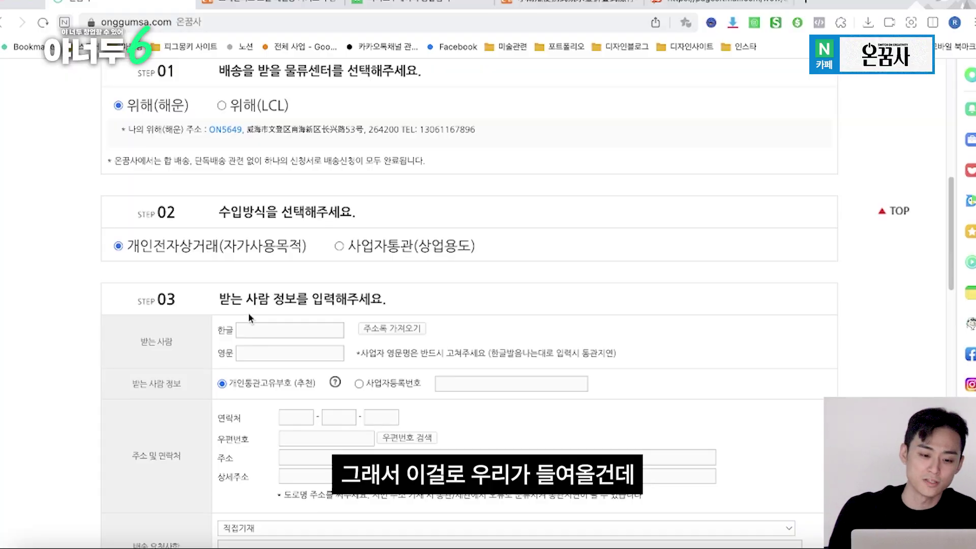
{"action": "scroll", "coordinate": [248, 312], "scroll_direction": "down", "scroll_amount": 3}
Enter the recipient's name and personal customs code in STEP 03
{"action": "type", "text": "ㅌ"}
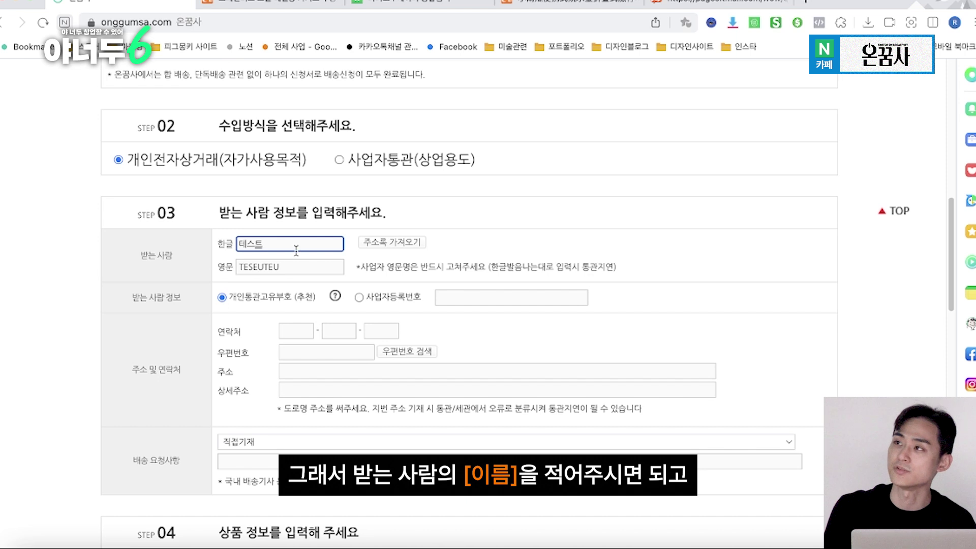
{"action": "scroll", "coordinate": [325, 319], "scroll_direction": "down", "scroll_amount": 2}
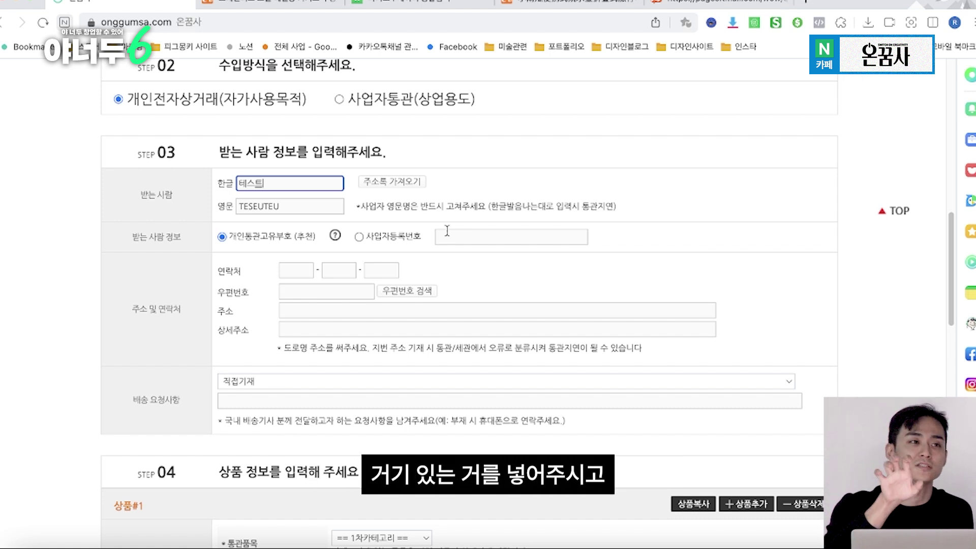
{"action": "left_click", "coordinate": [447, 231]}
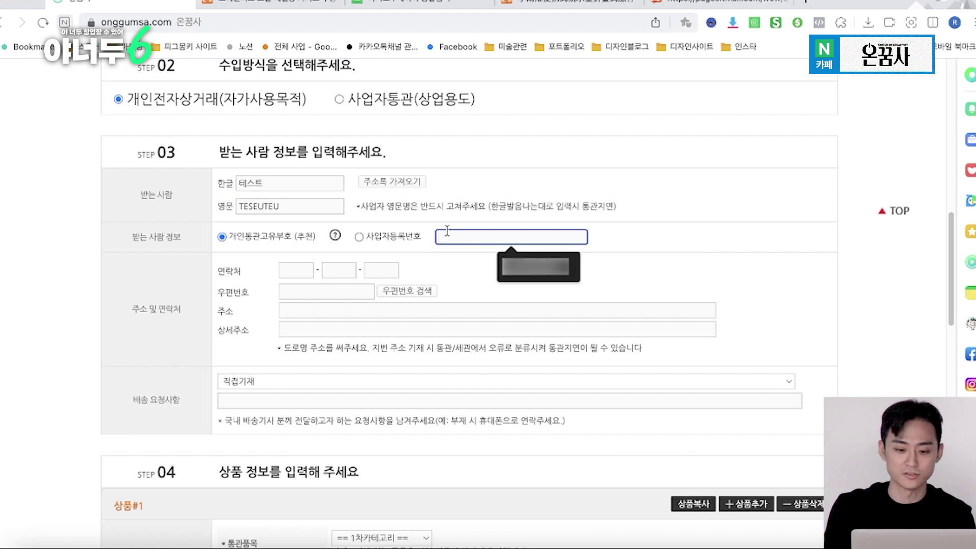
Fill in the recipient's phone number across its three fields
{"action": "left_click", "coordinate": [287, 266]}
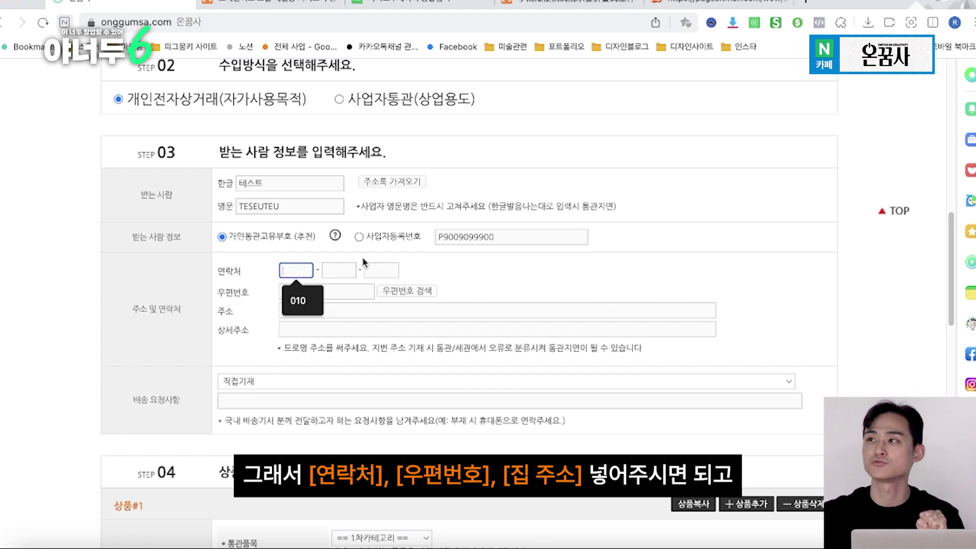
{"action": "type", "text": "010"}
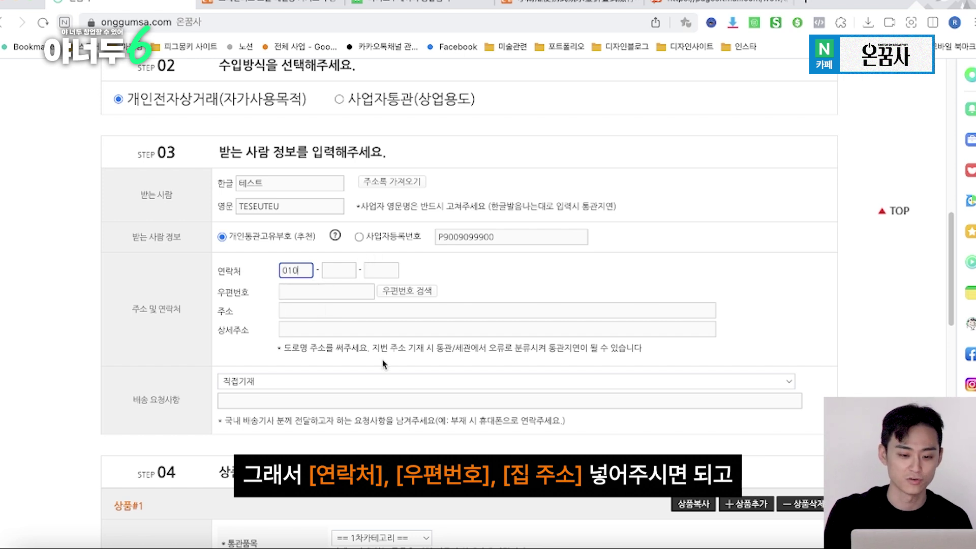
{"action": "left_click", "coordinate": [348, 273]}
{"action": "type", "text": "3333"}
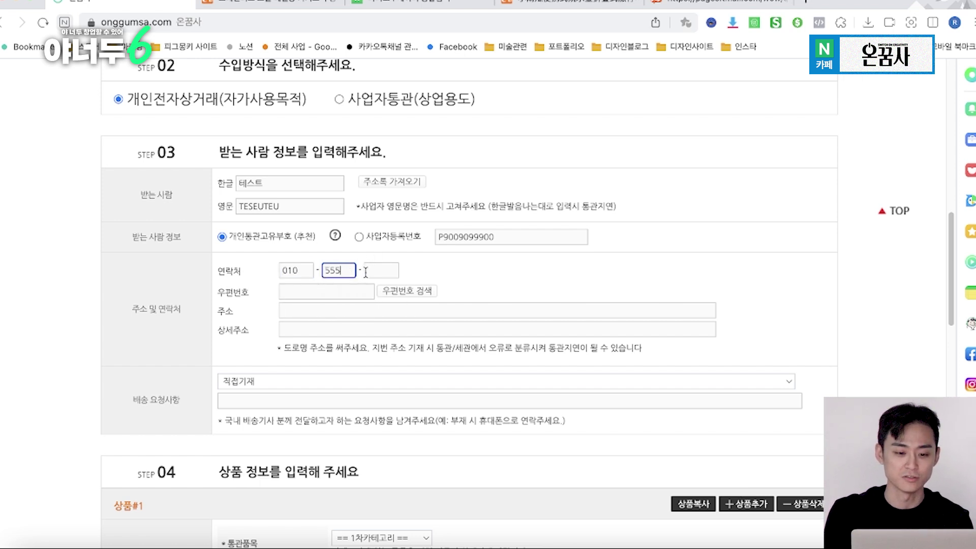
{"action": "left_click", "coordinate": [375, 272]}
Look up the postcode, pick the matching address, and complete the detailed address
{"action": "left_click", "coordinate": [406, 291]}
{"action": "type", "text": "eog"}
{"action": "left_click", "coordinate": [108, 133]}
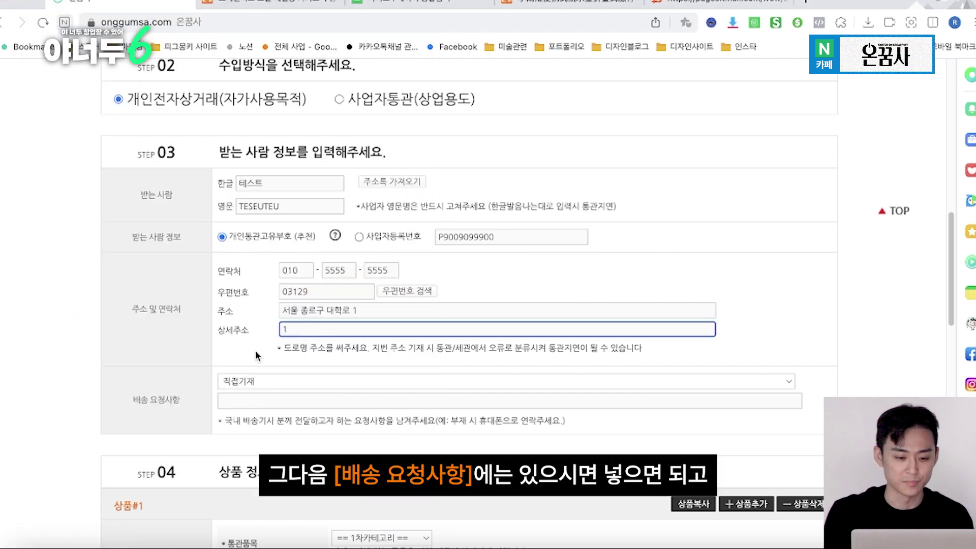
{"action": "left_click", "coordinate": [255, 349]}
{"action": "scroll", "coordinate": [255, 349], "scroll_direction": "down", "scroll_amount": 2}
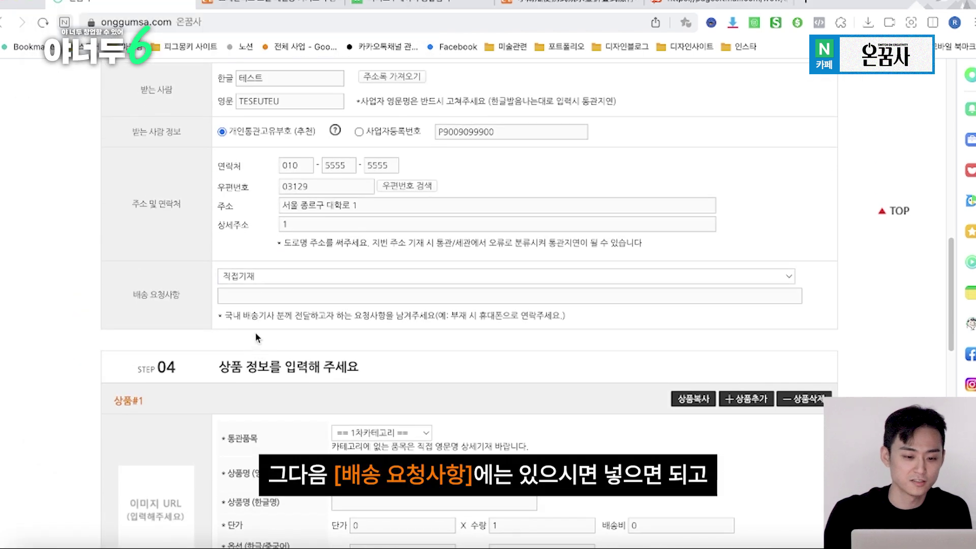
Set the 배송 요청사항 dropdown to 배송 전 연락 바랍니다 and scroll down to STEP 04
{"action": "left_click", "coordinate": [261, 278]}
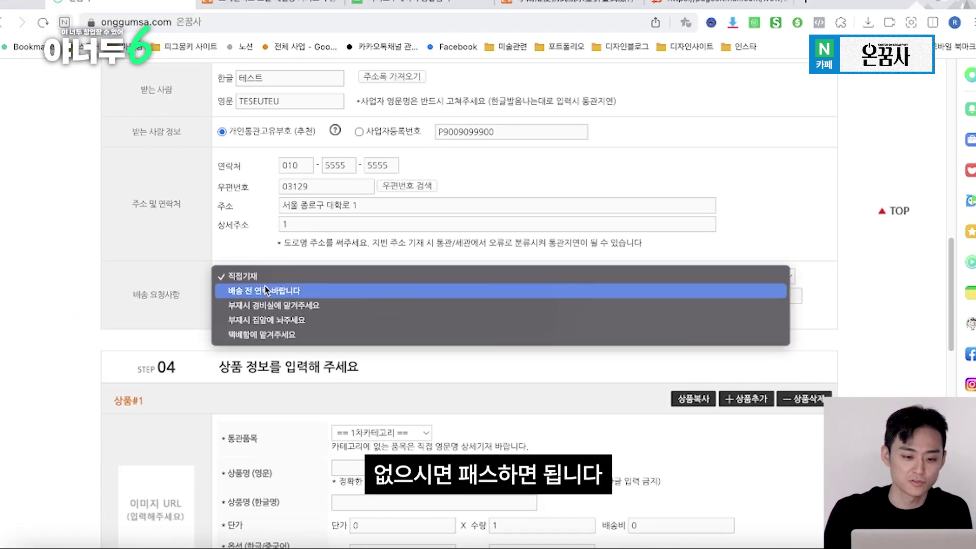
{"action": "left_click", "coordinate": [263, 286]}
{"action": "left_click", "coordinate": [155, 291]}
{"action": "scroll", "coordinate": [178, 259], "scroll_direction": "down", "scroll_amount": 3}
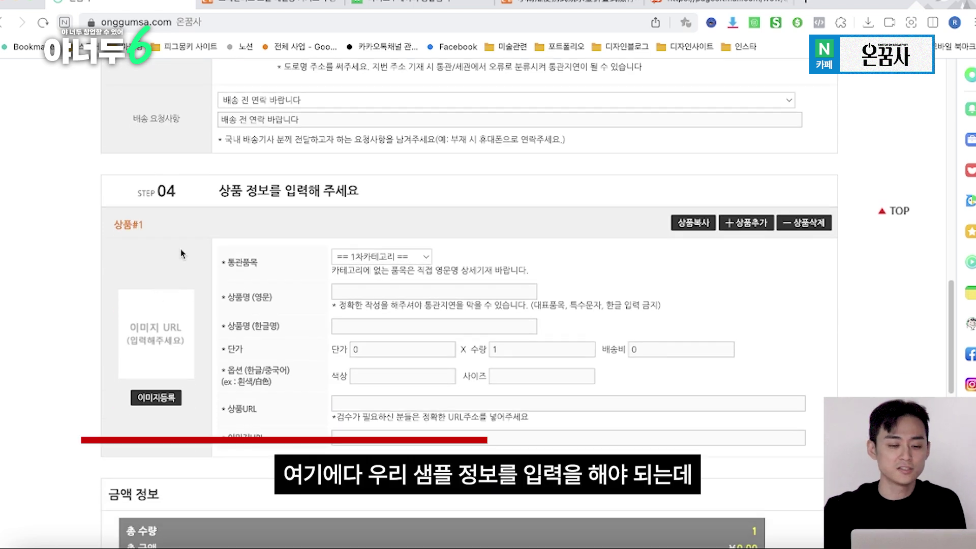
{"action": "scroll", "coordinate": [182, 253], "scroll_direction": "down", "scroll_amount": 1}
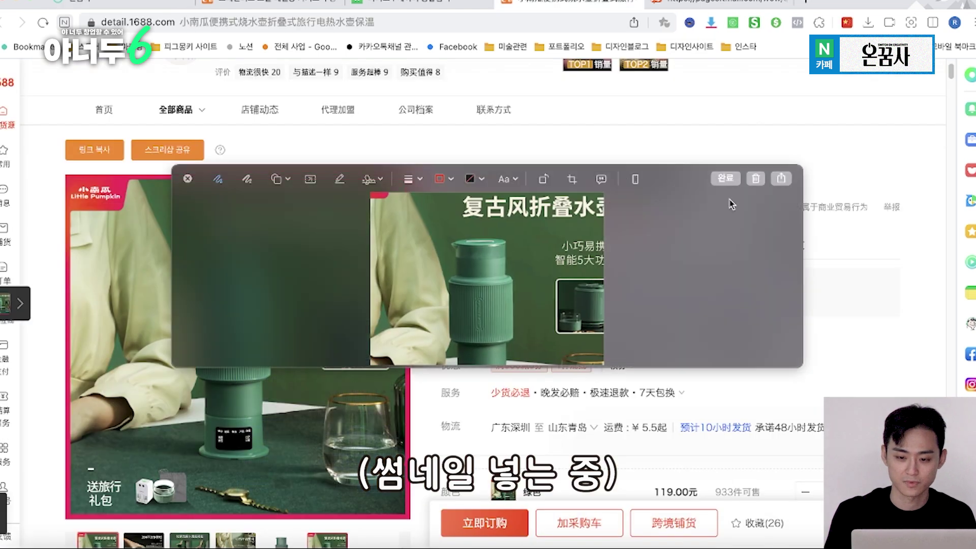
Attach the captured 1688 screenshot as product #1's image via 이미지등록
{"action": "left_click", "coordinate": [378, 322]}
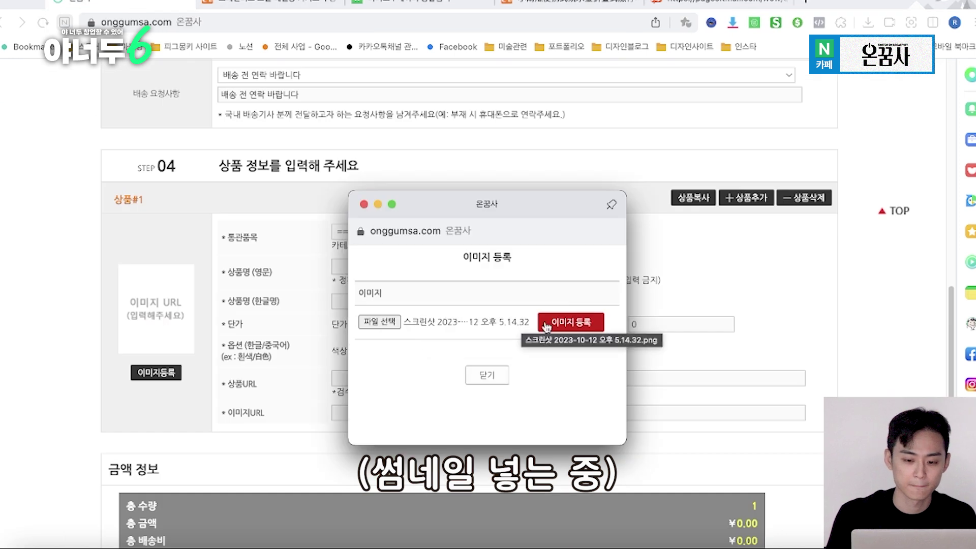
{"action": "left_click", "coordinate": [567, 323]}
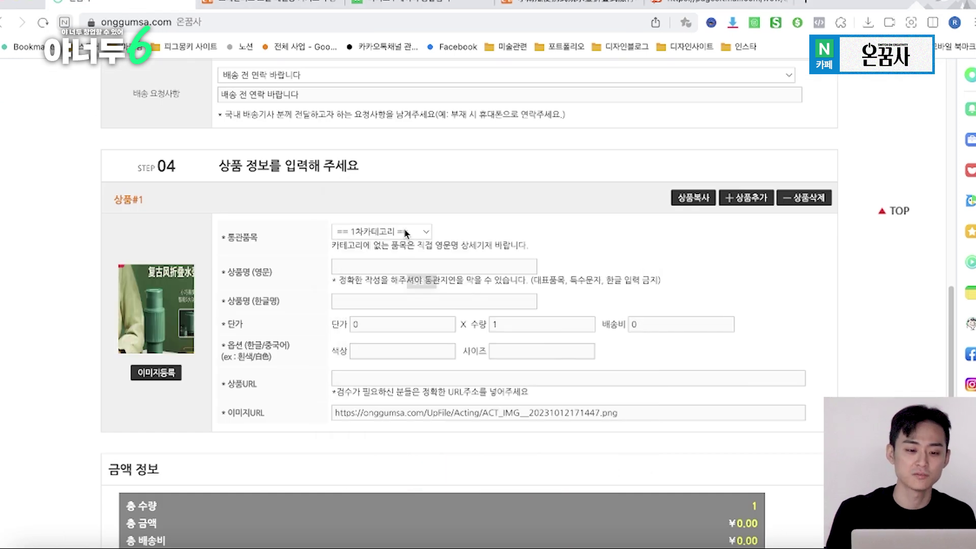
{"action": "left_click", "coordinate": [405, 233]}
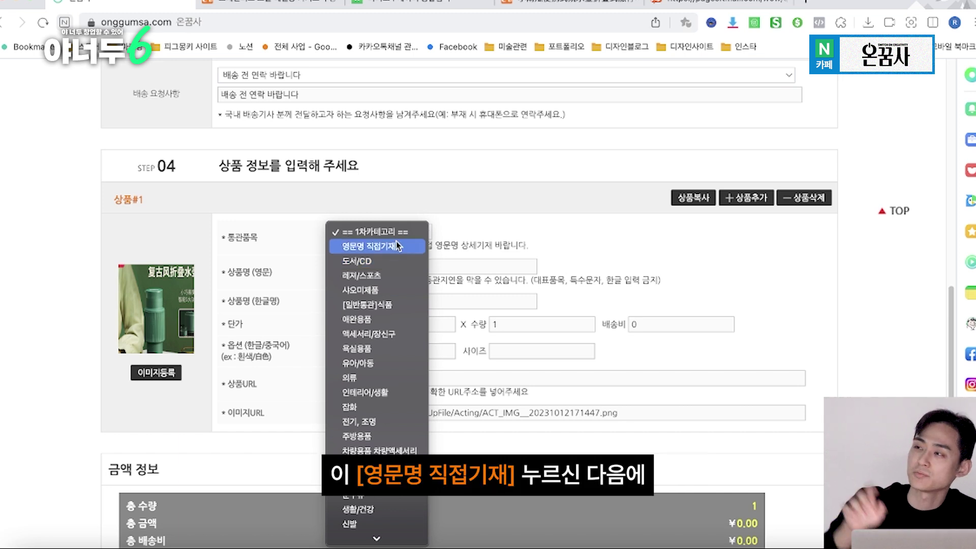
Set both customs categories to 영문명 직접기재 and enter product #1's English and Korean names (접이식 포트)
{"action": "left_click", "coordinate": [396, 246]}
{"action": "left_click", "coordinate": [512, 232]}
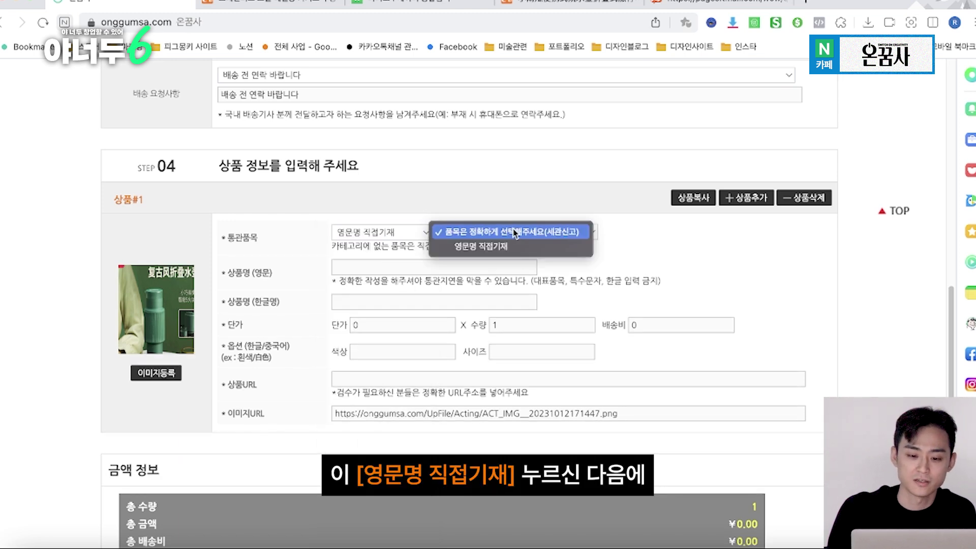
{"action": "left_click", "coordinate": [573, 247]}
{"action": "left_click", "coordinate": [513, 270]}
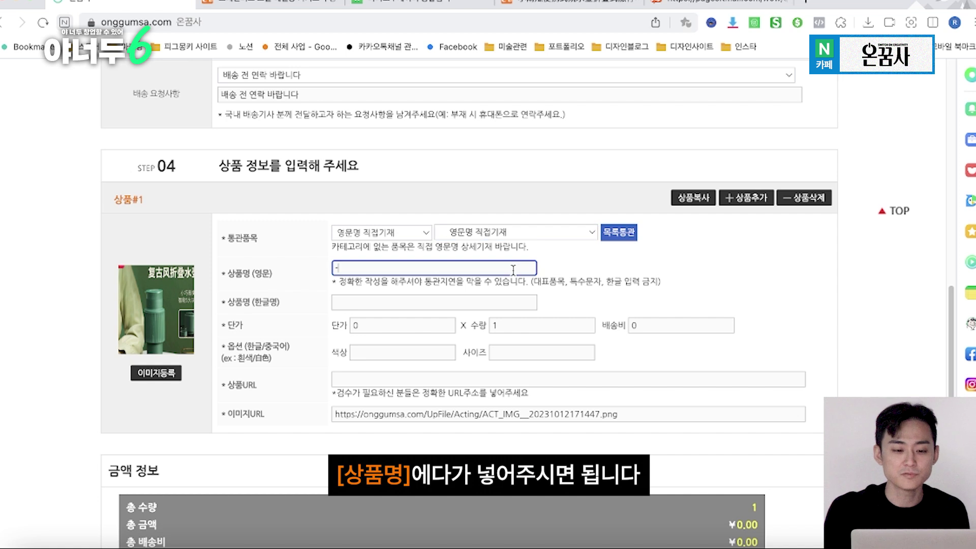
{"action": "type", "text": "-"}
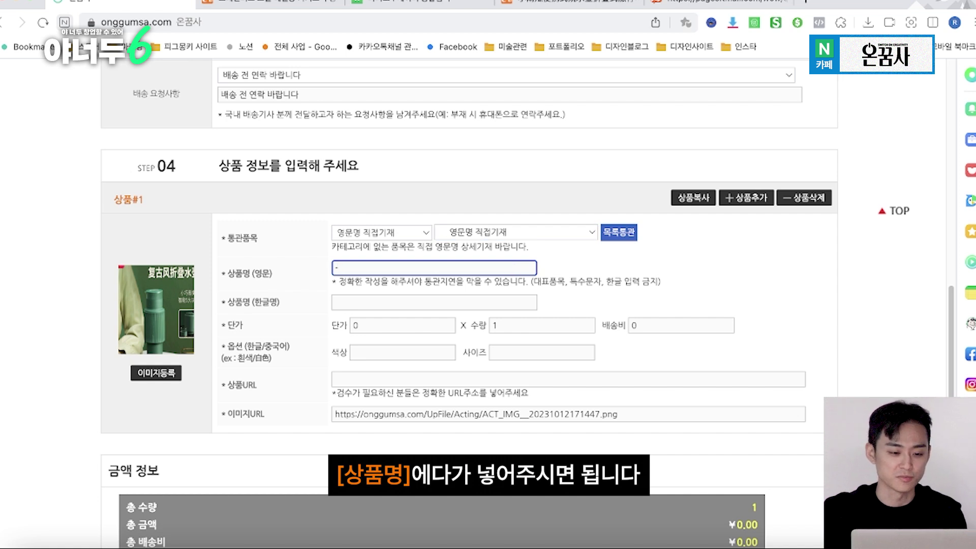
{"action": "type", "text": "port"}
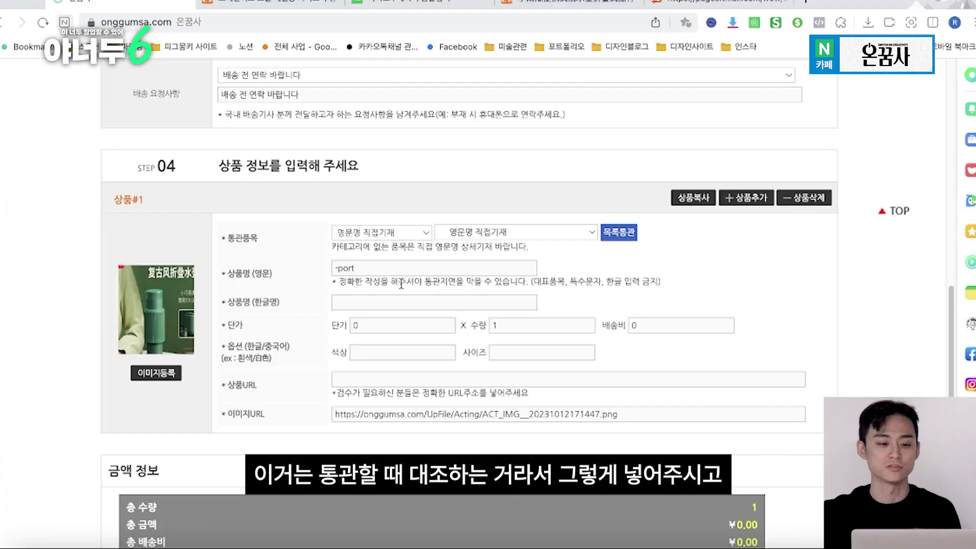
{"action": "type", "text": "접이식 포트"}
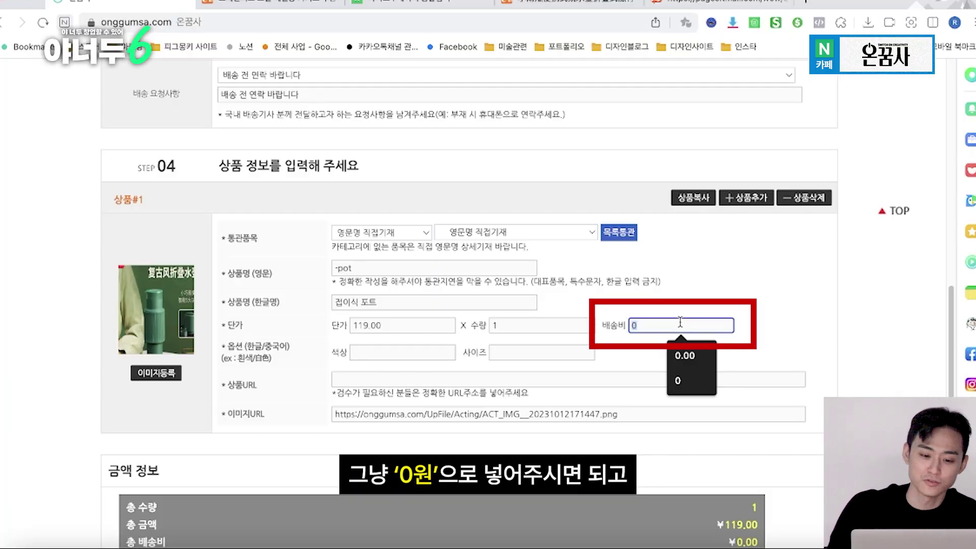
Give product #1 the options 색상 green and 사이즈 one
{"action": "left_click", "coordinate": [417, 353]}
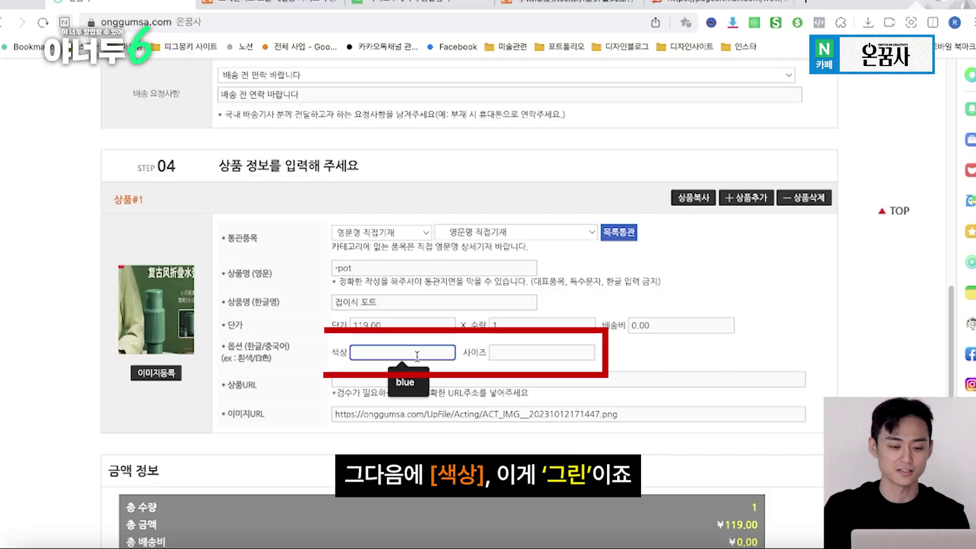
{"action": "type", "text": "green"}
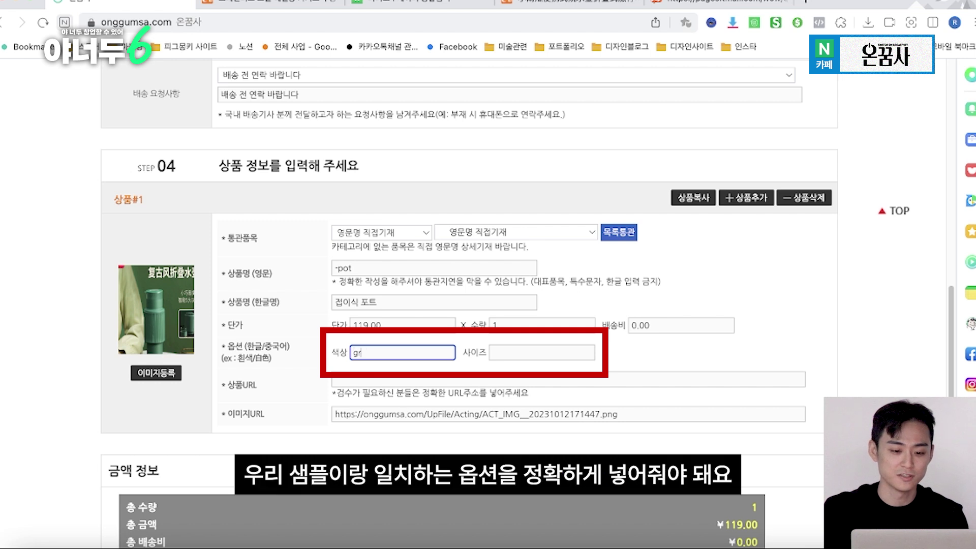
{"action": "left_click", "coordinate": [516, 348]}
{"action": "left_click", "coordinate": [650, 364]}
{"action": "left_click", "coordinate": [572, 354]}
{"action": "type", "text": "ine"}
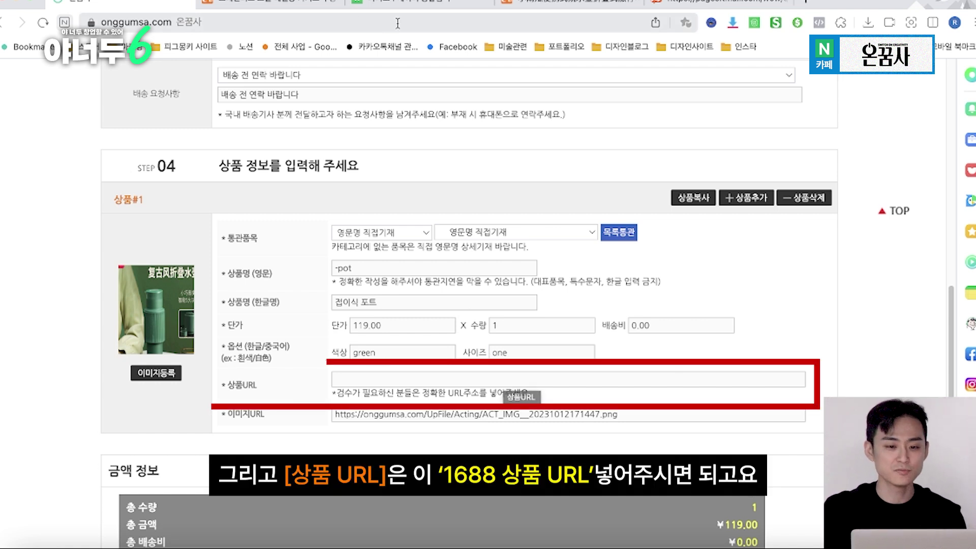
Copy the 1688 product page's web address and paste it into 상품URL
{"action": "left_click", "coordinate": [513, 4]}
{"action": "left_click", "coordinate": [480, 22]}
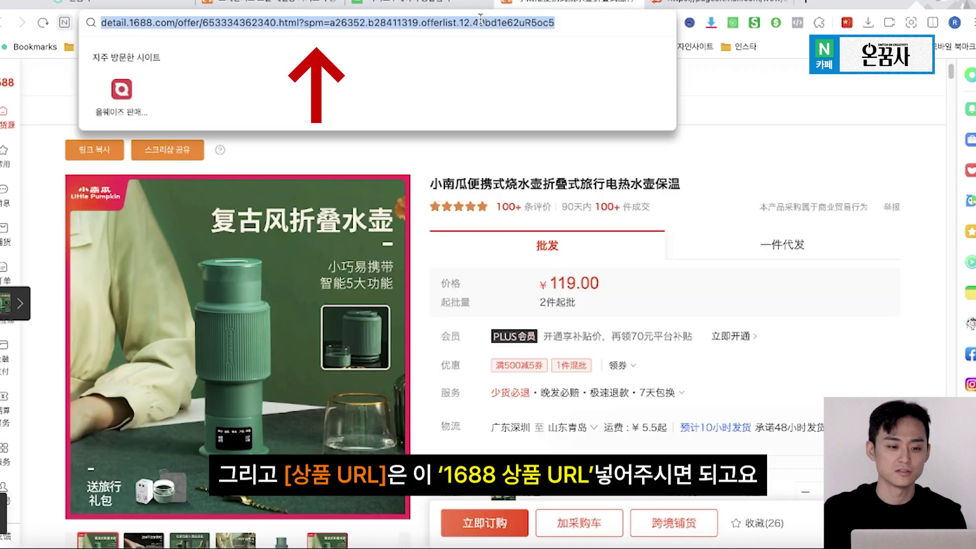
{"action": "left_click", "coordinate": [161, 4]}
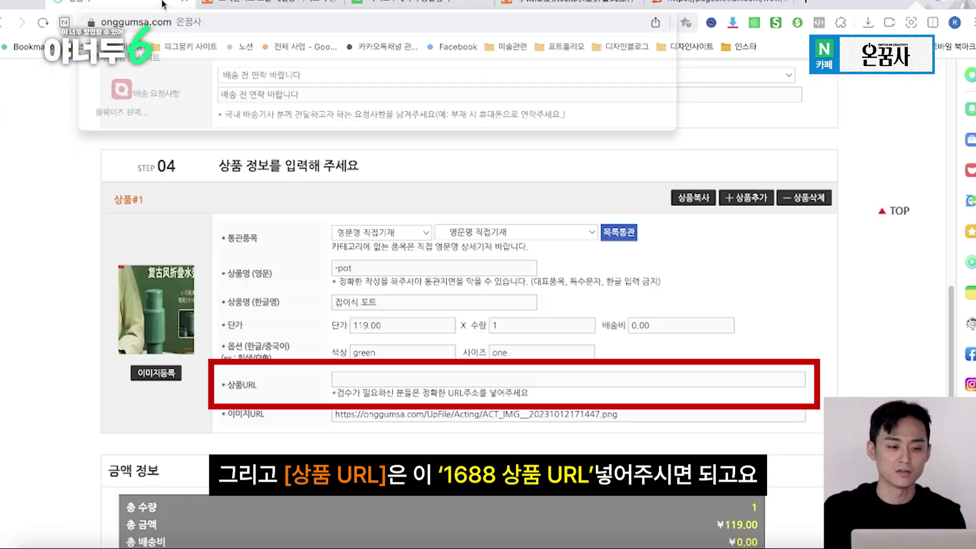
{"action": "left_click", "coordinate": [361, 385]}
{"action": "type", "text": "https://detail.1688.com/offer/653334362340.html?spm=a26352.b28411319.offerlist.12.40bd1e62uR5oc5"}
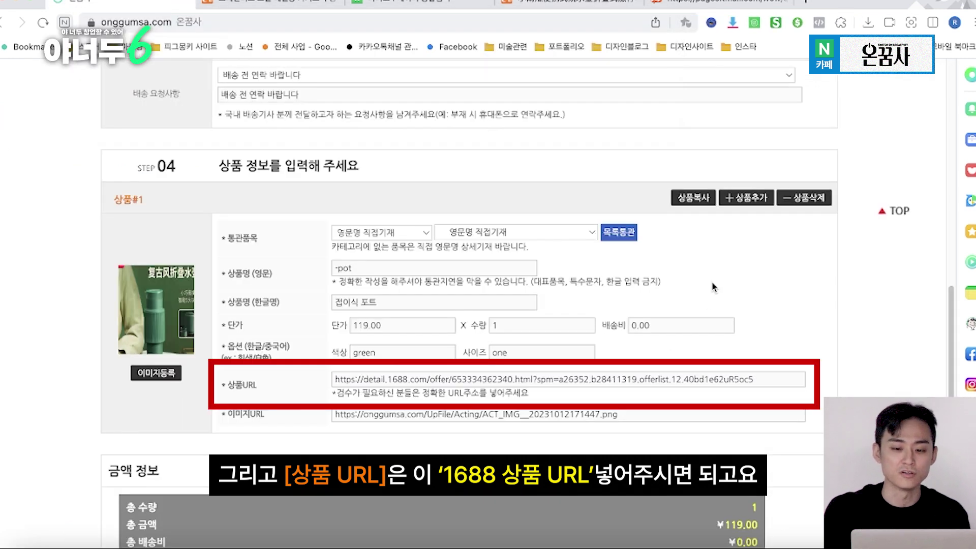
{"action": "scroll", "coordinate": [713, 287], "scroll_direction": "down", "scroll_amount": 3}
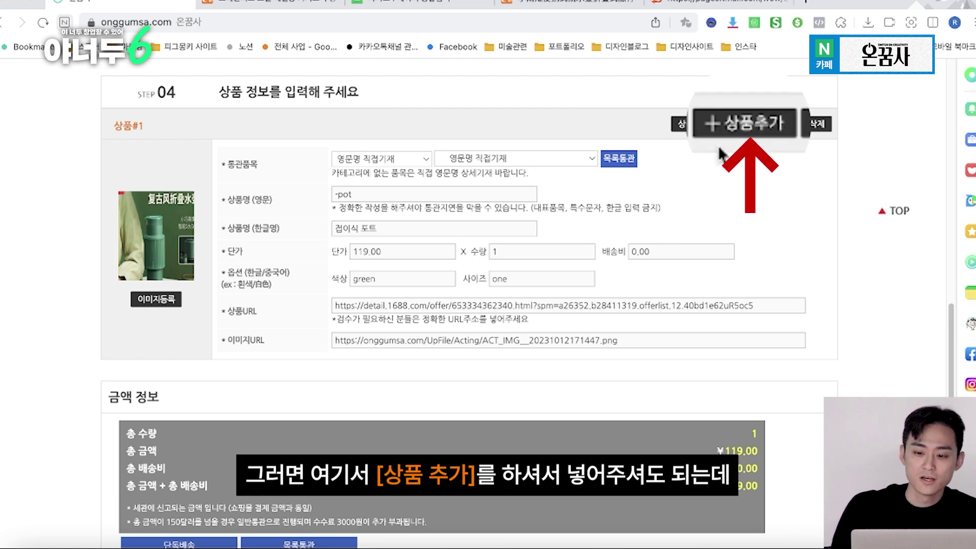
Remove the blank extra product entry and duplicate product #1 as product #2 with 상품복사
{"action": "left_click", "coordinate": [746, 123]}
{"action": "scroll", "coordinate": [655, 364], "scroll_direction": "down", "scroll_amount": 6}
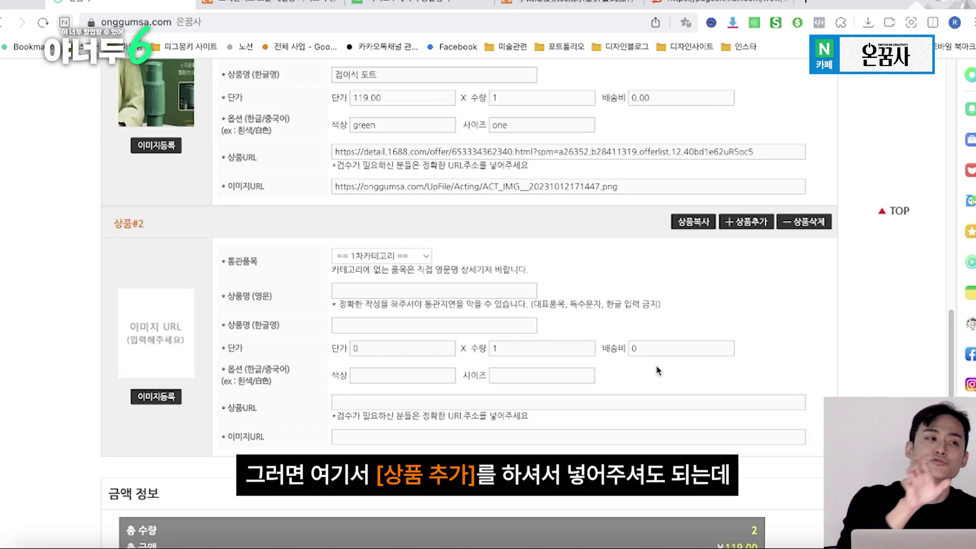
{"action": "left_click", "coordinate": [817, 224]}
{"action": "scroll", "coordinate": [817, 225], "scroll_direction": "up", "scroll_amount": 4}
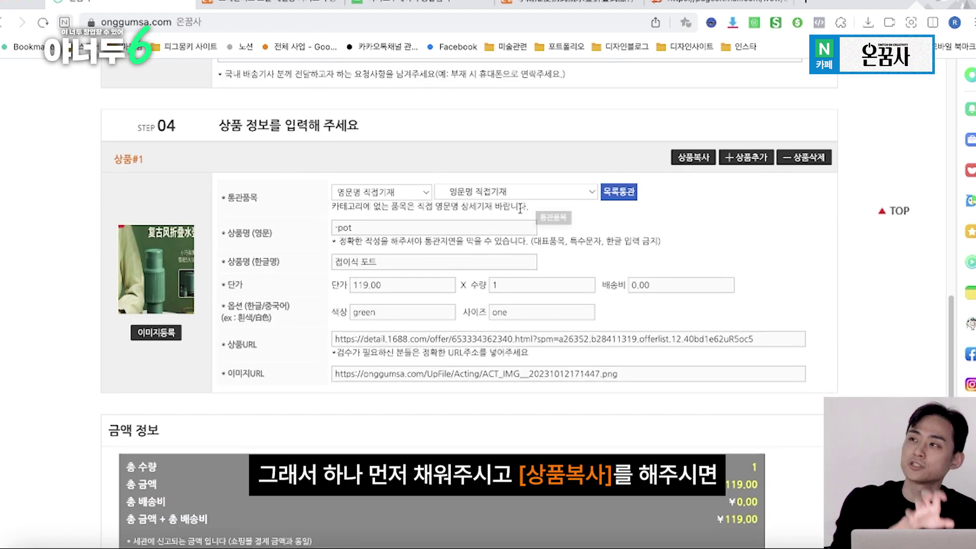
{"action": "left_click", "coordinate": [684, 156]}
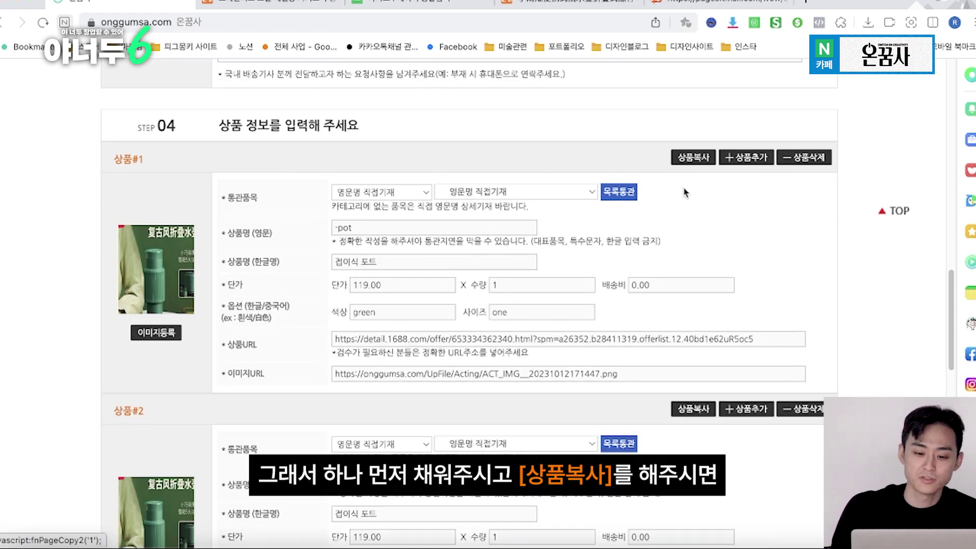
{"action": "scroll", "coordinate": [762, 279], "scroll_direction": "down", "scroll_amount": 3}
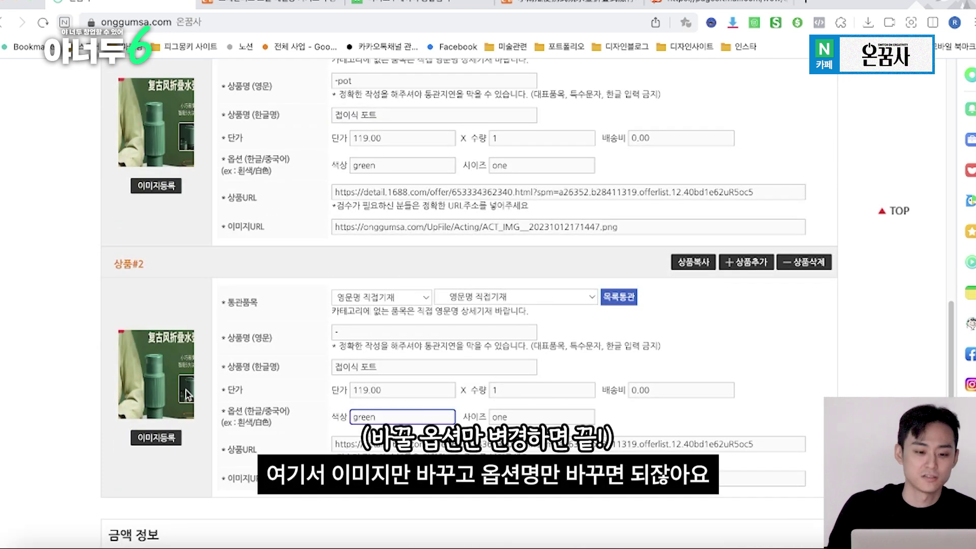
{"action": "scroll", "coordinate": [97, 392], "scroll_direction": "down", "scroll_amount": 8}
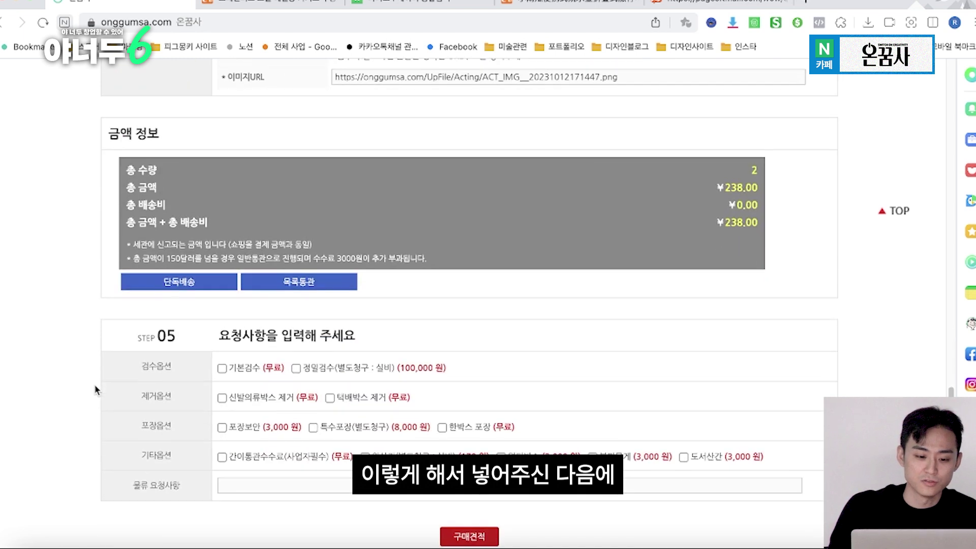
Leave the STEP 05 request options unchecked and submit the 구매견적 request
{"action": "scroll", "coordinate": [97, 390], "scroll_direction": "down", "scroll_amount": 2}
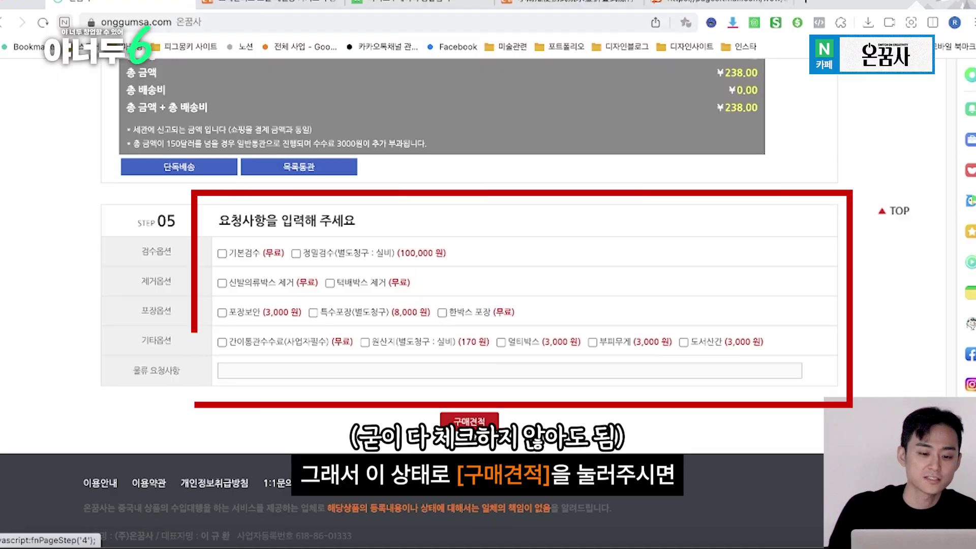
{"action": "left_click", "coordinate": [473, 427]}
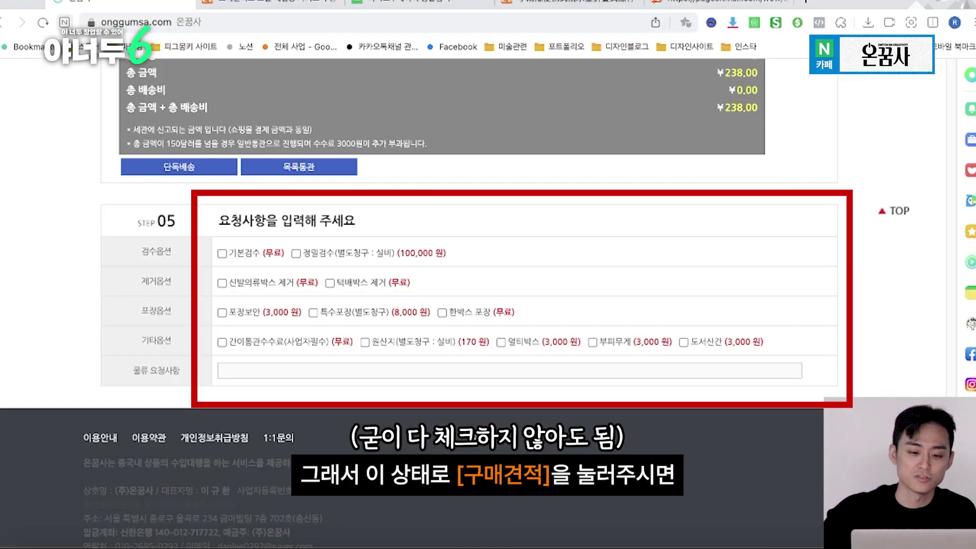